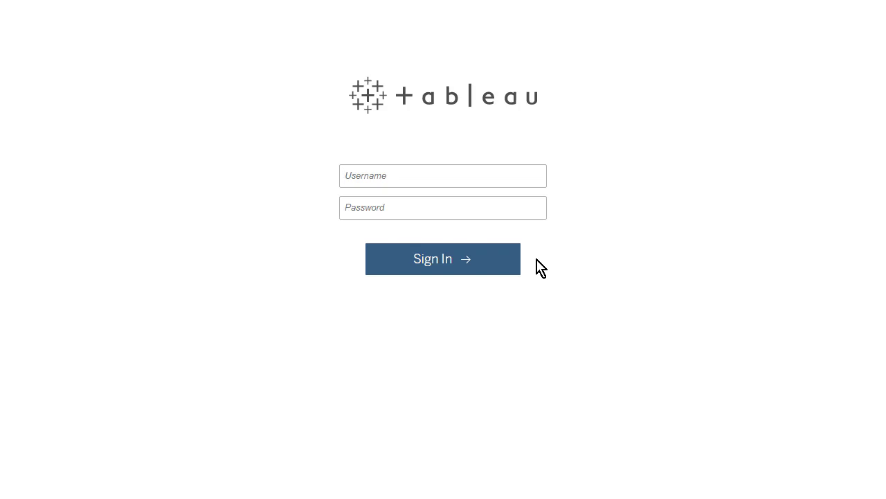
Enter the account username and password in the Tableau sign-in form
text(explorerexplorer)
Sign in with the entered credentials to reach the Select a Site page
click(491, 268)
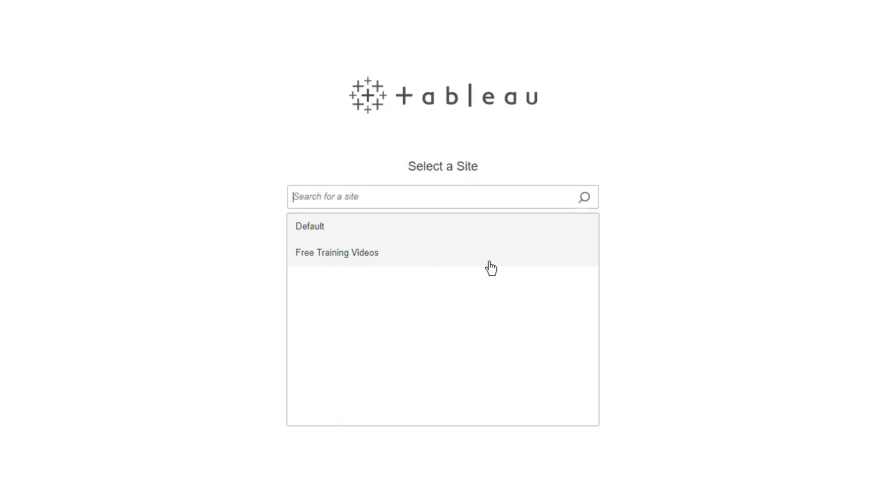
click(485, 259)
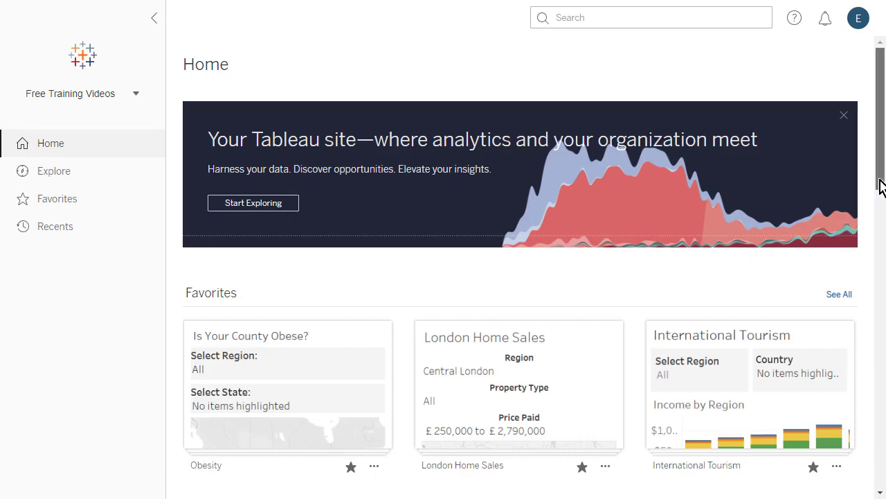
drag(880, 188, 880, 158)
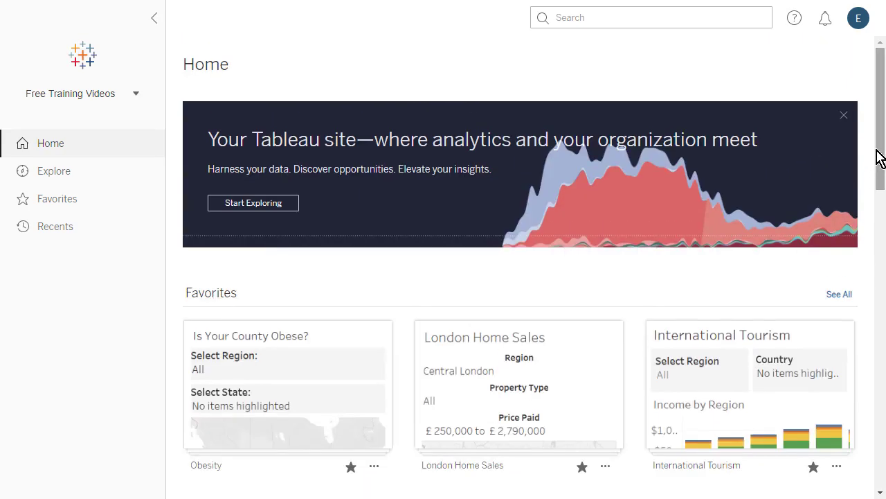
click(133, 96)
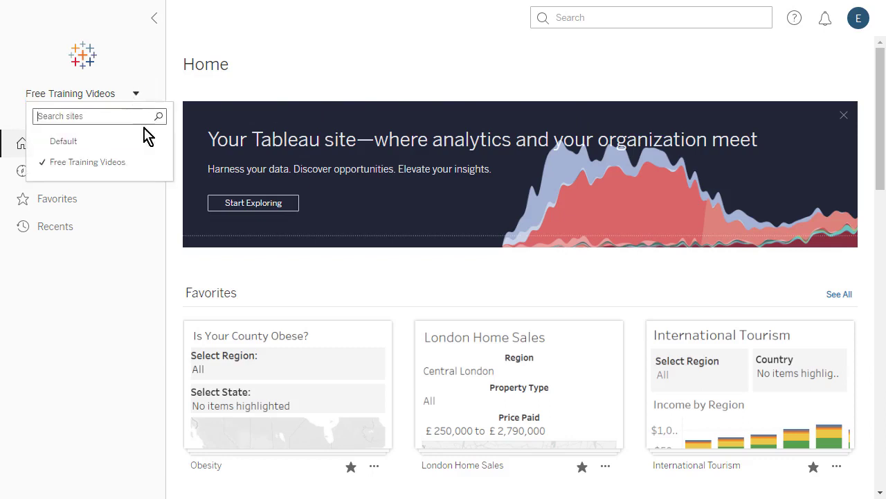
click(134, 98)
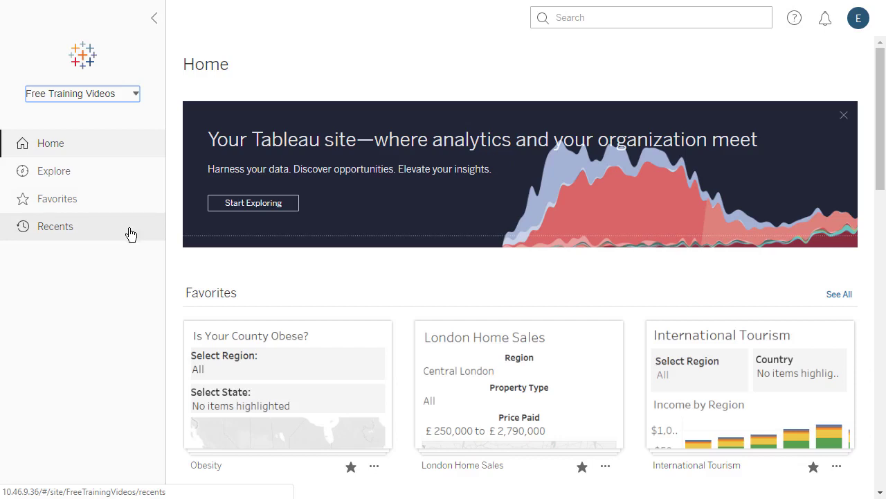
click(155, 21)
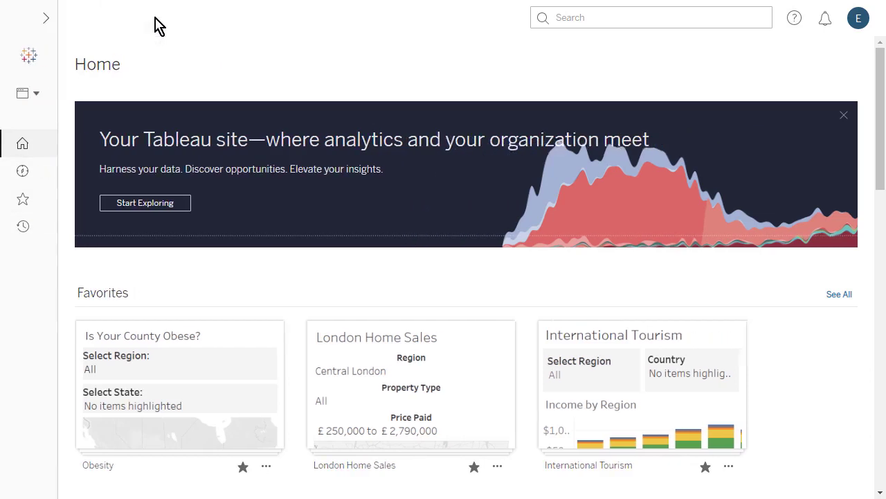
click(38, 18)
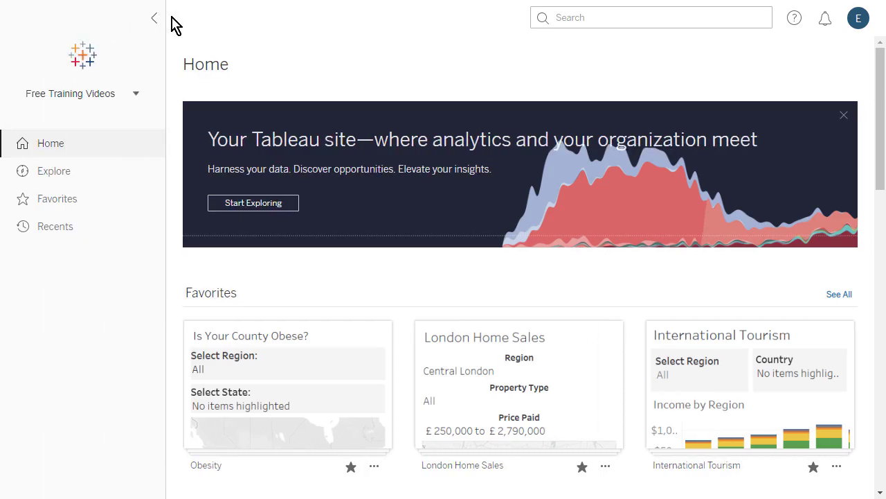
Show the top-level projects on Explore as a grid, sorted Z–A then back to A–Z
click(93, 176)
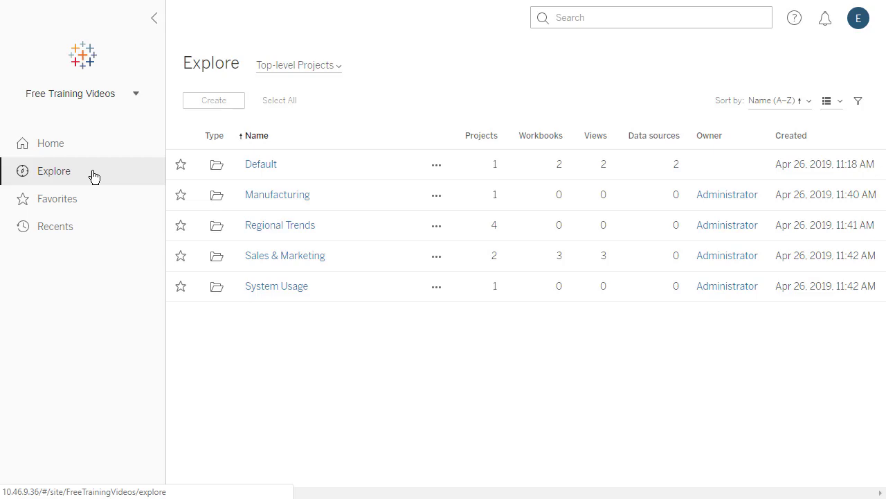
click(338, 67)
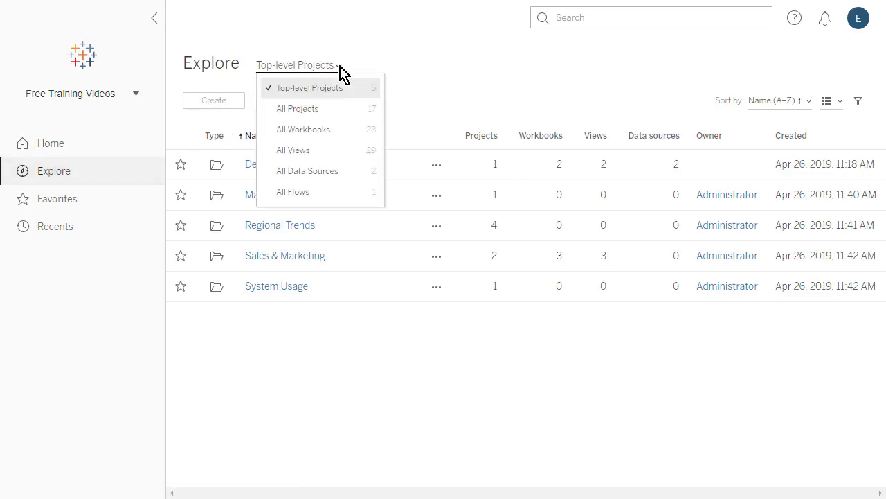
click(339, 69)
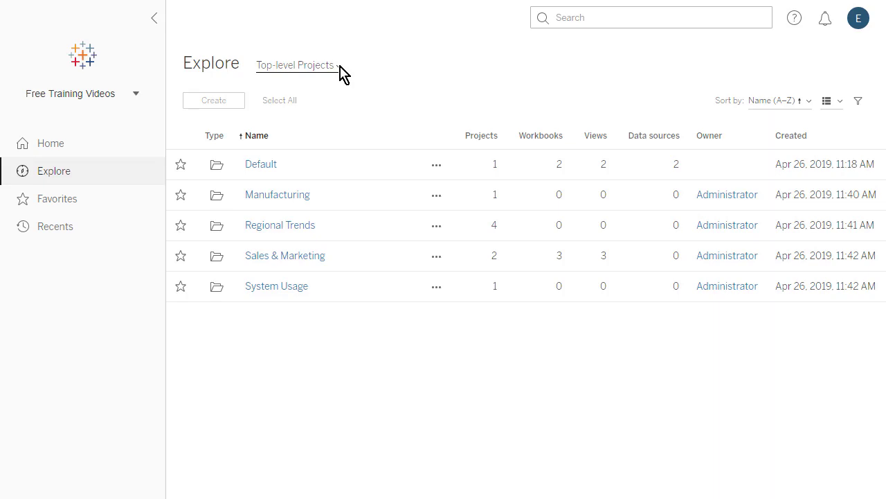
click(839, 102)
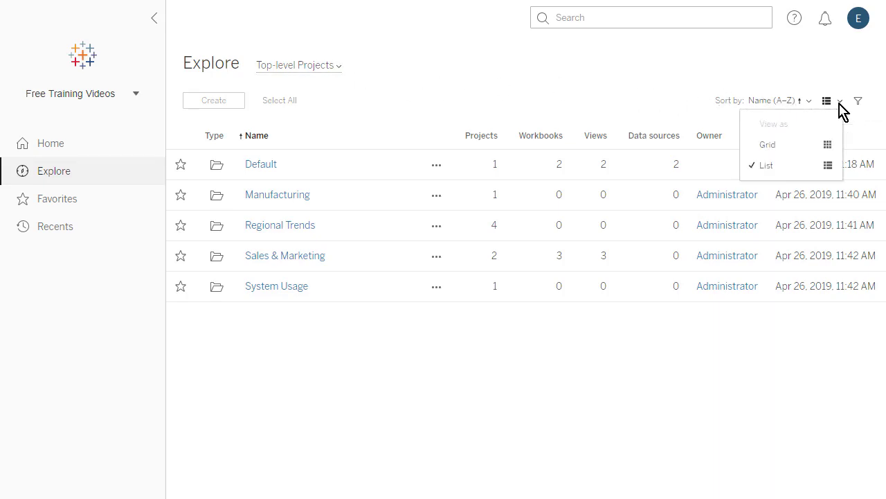
click(804, 146)
click(808, 102)
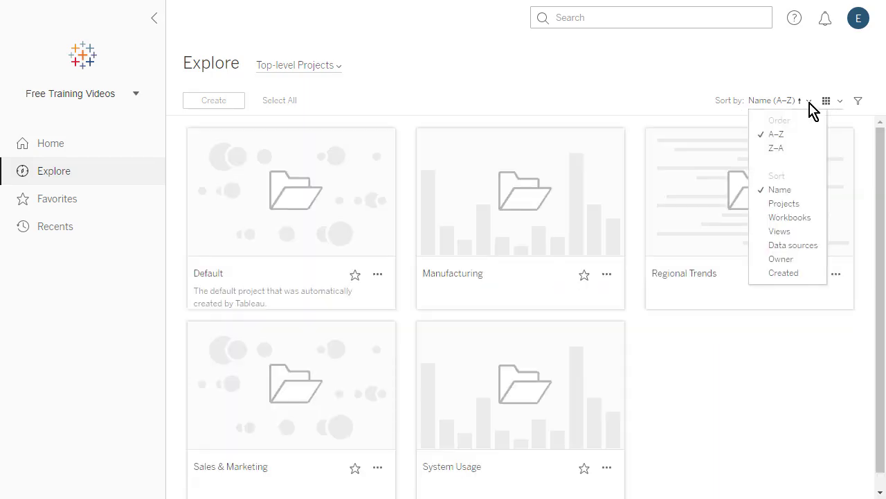
click(803, 148)
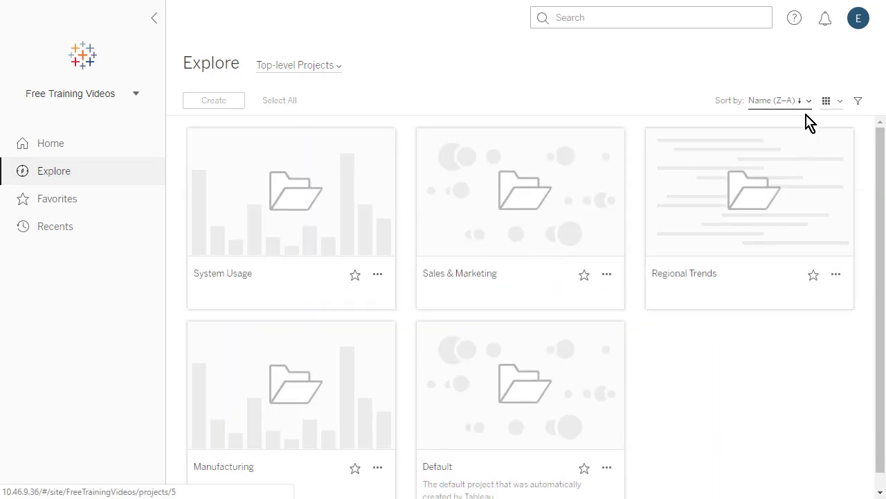
click(809, 102)
click(804, 135)
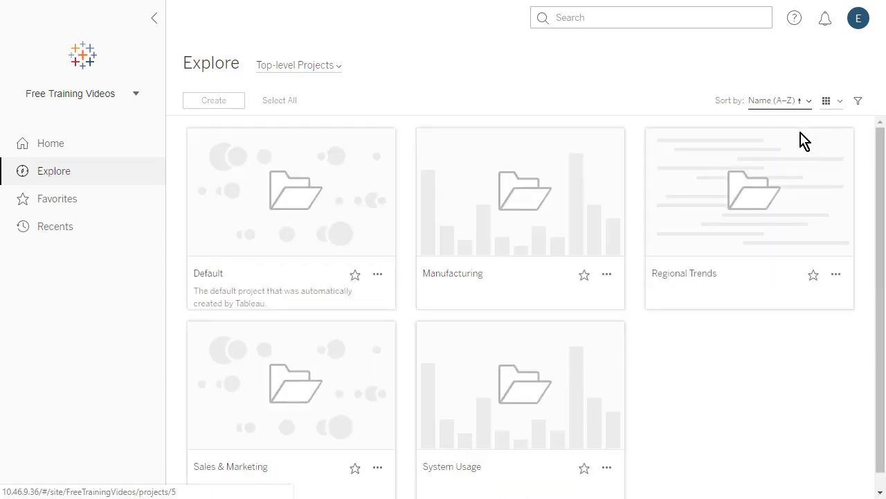
Return to List view, sort by Projects then by Name A–Z, and toggle the filter panel
click(840, 102)
click(814, 168)
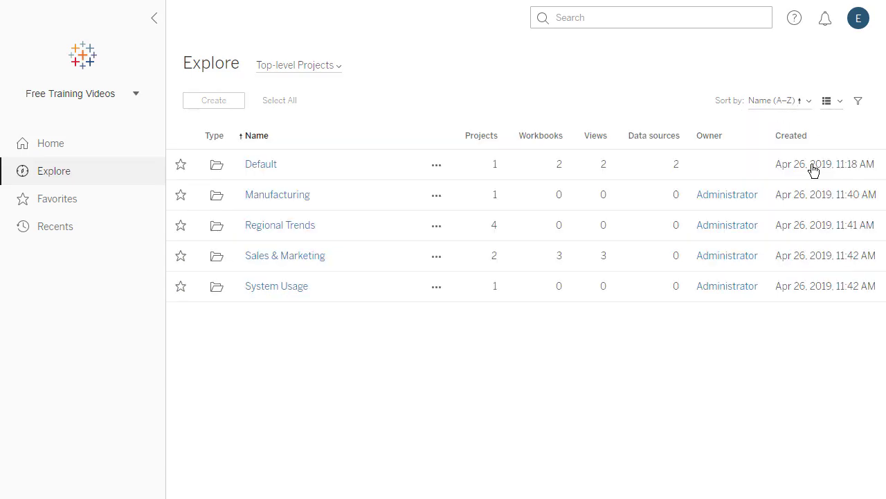
click(484, 143)
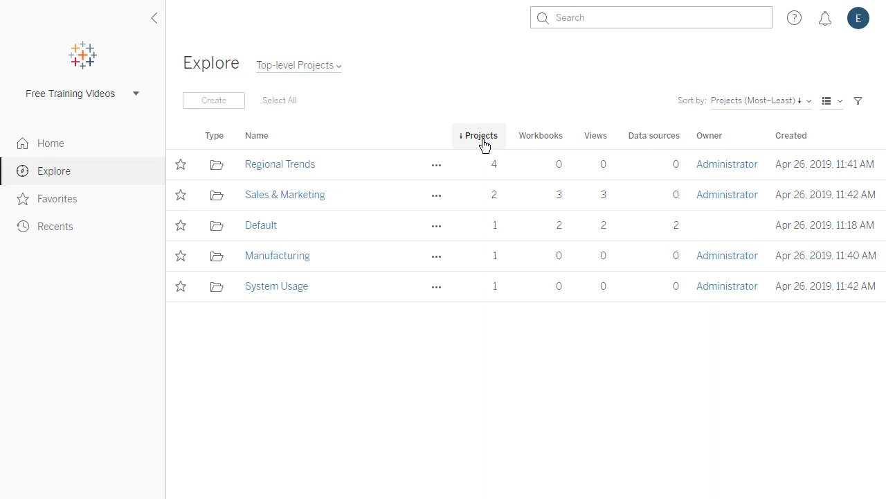
click(254, 145)
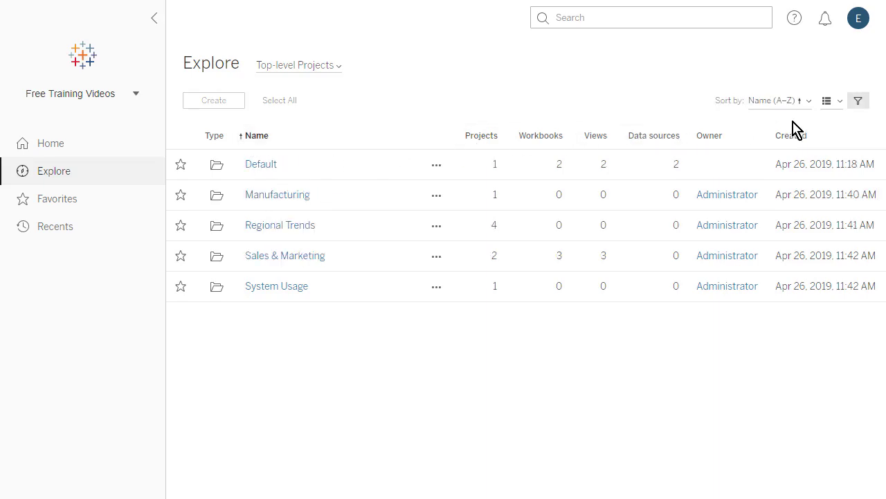
click(858, 104)
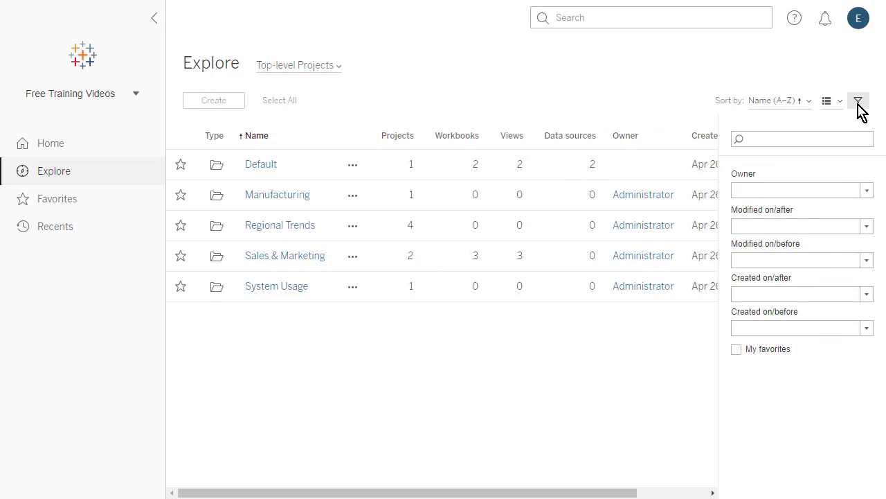
click(859, 106)
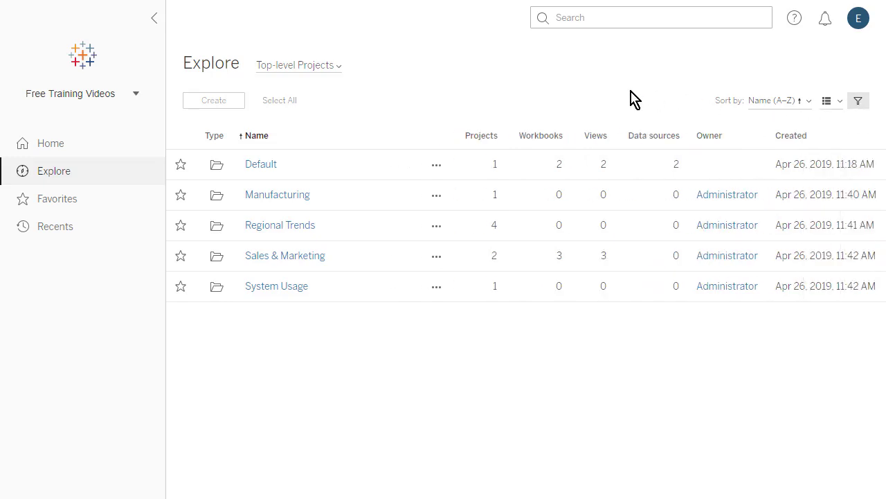
click(338, 66)
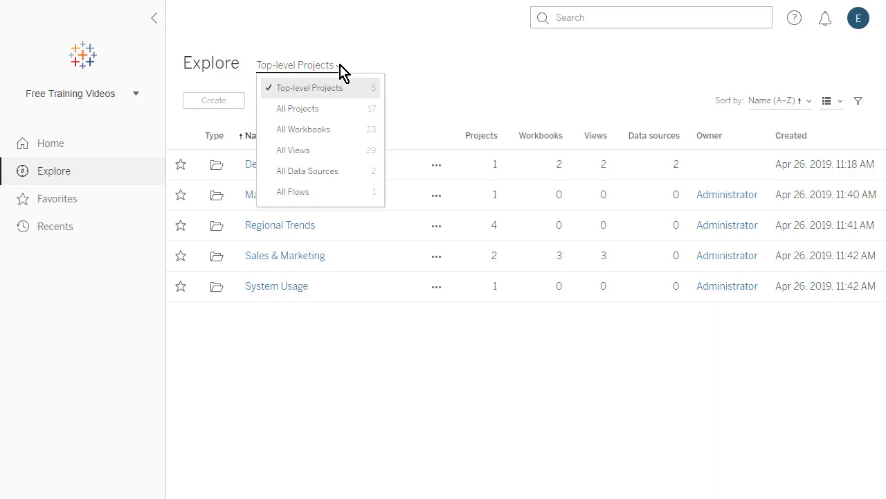
click(345, 88)
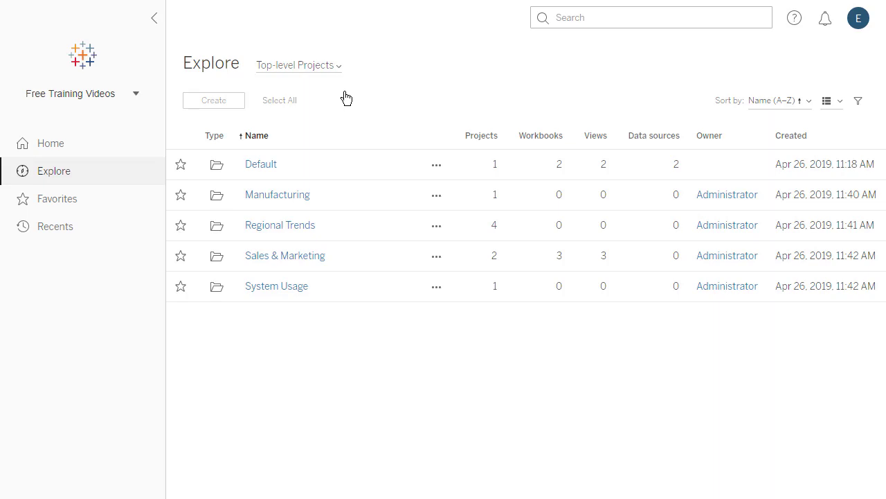
In the Default project, hide data sources from the content list and show them again
click(269, 169)
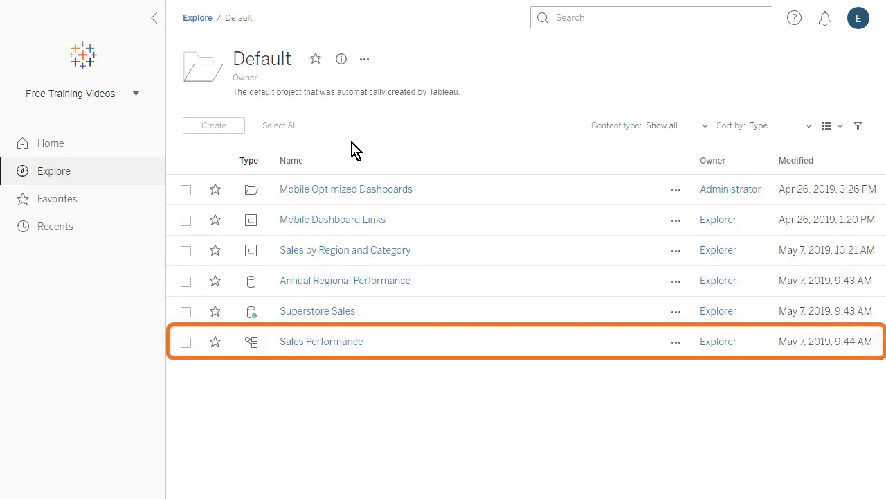
click(699, 129)
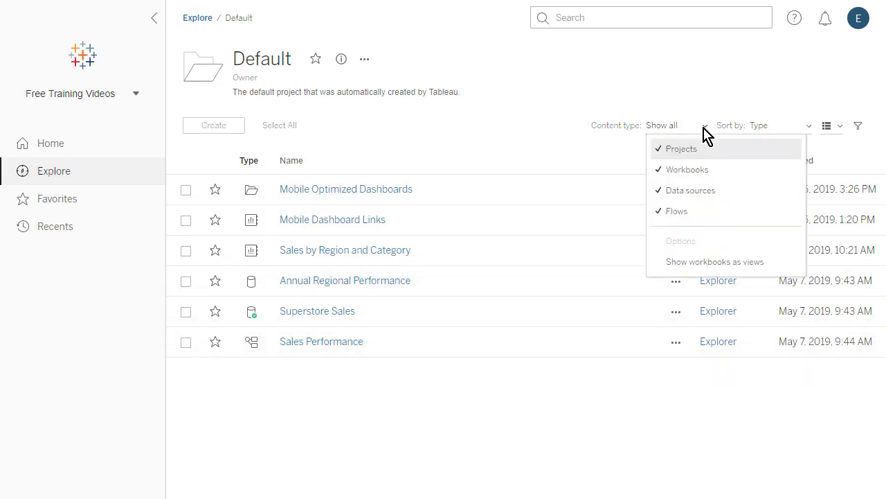
click(754, 196)
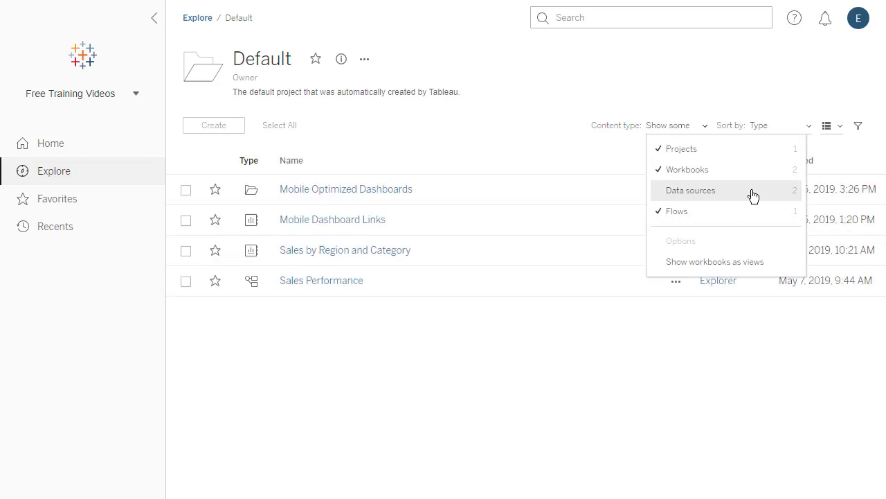
click(754, 197)
click(707, 126)
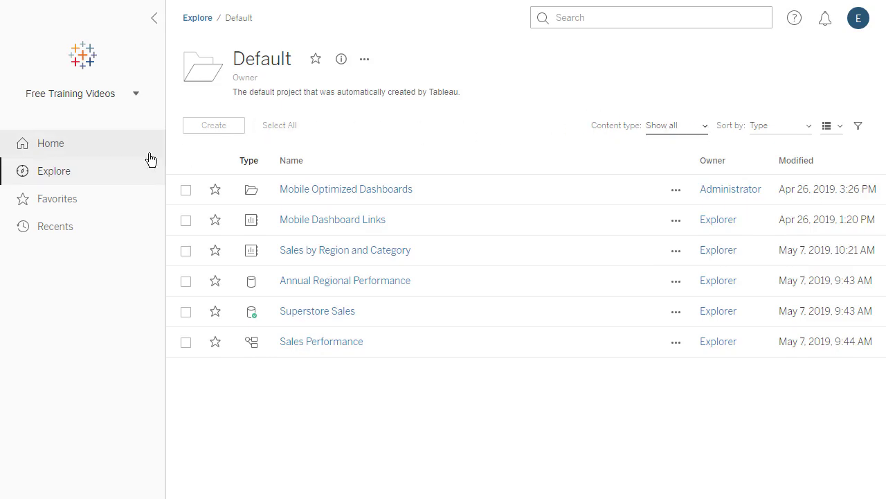
Open Sales & Marketing > Sales and toggle 'Show workbooks as views' on, then off
click(79, 174)
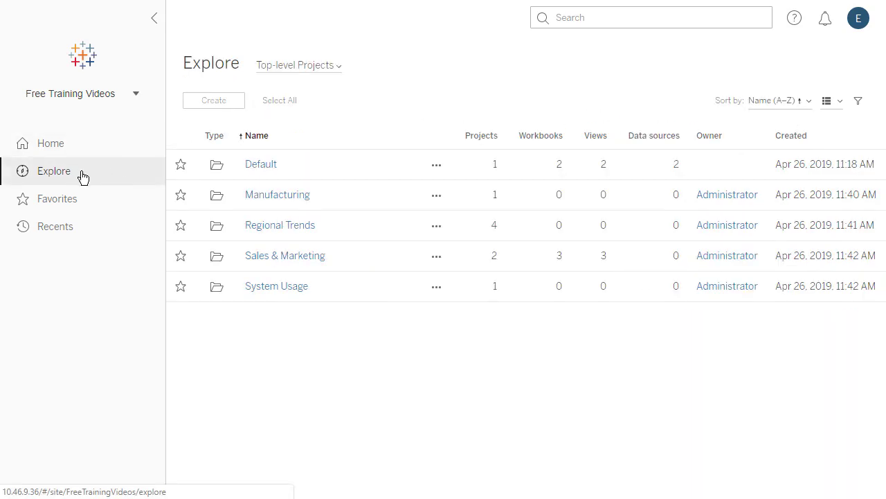
click(316, 257)
click(293, 209)
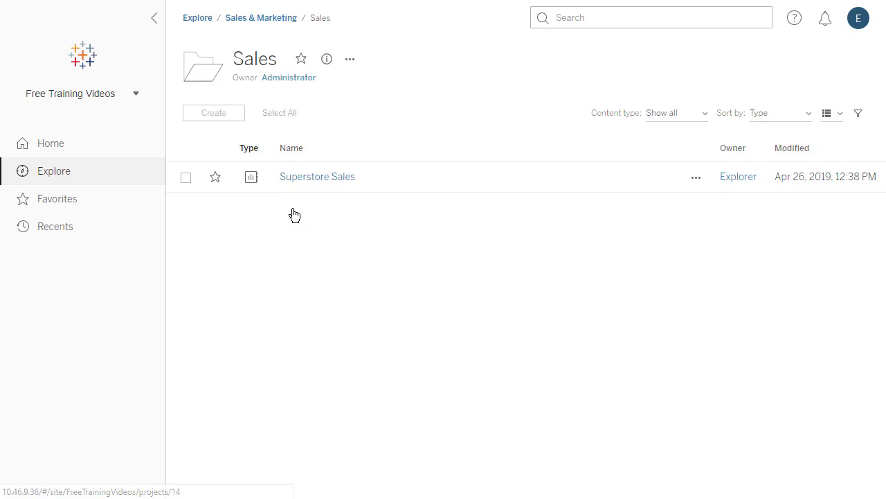
click(699, 114)
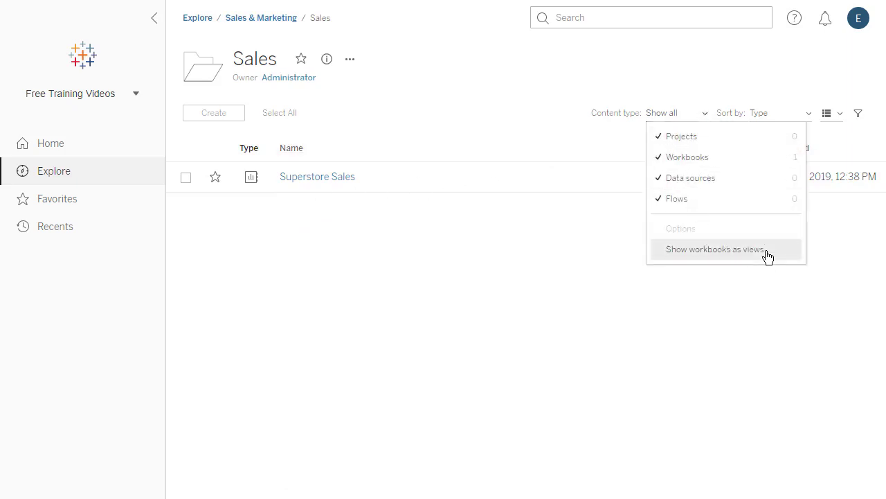
click(768, 256)
click(707, 119)
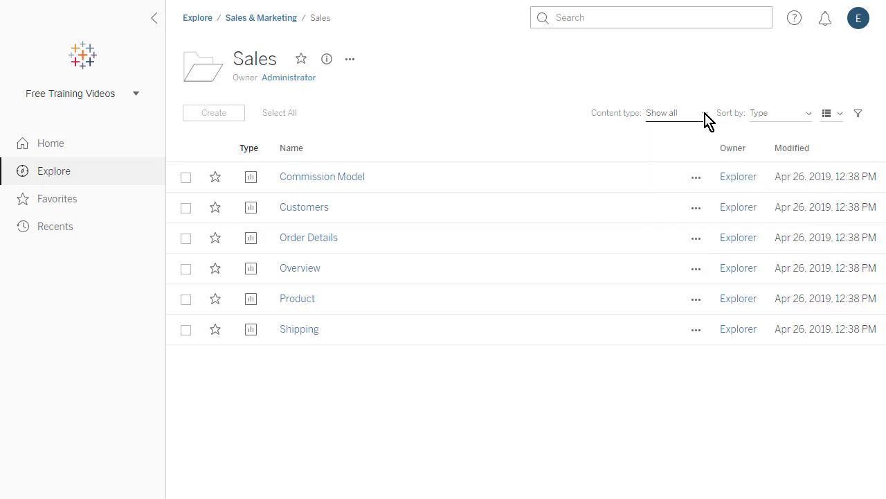
click(706, 119)
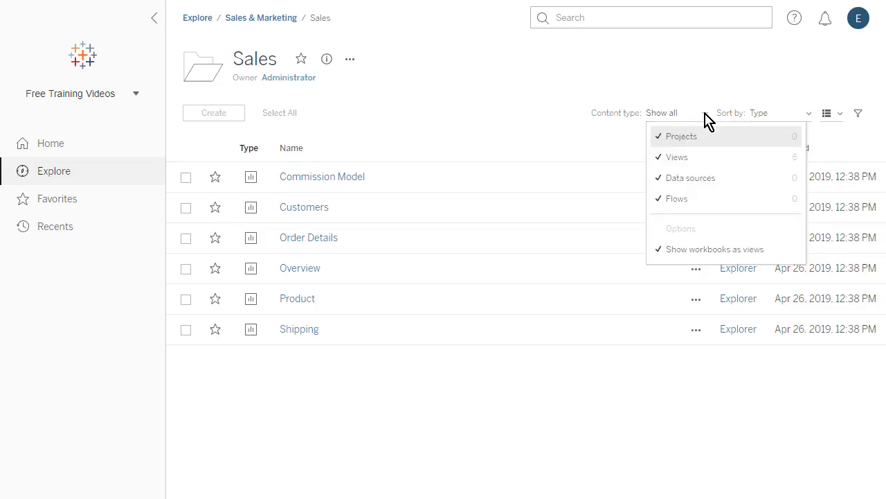
click(772, 255)
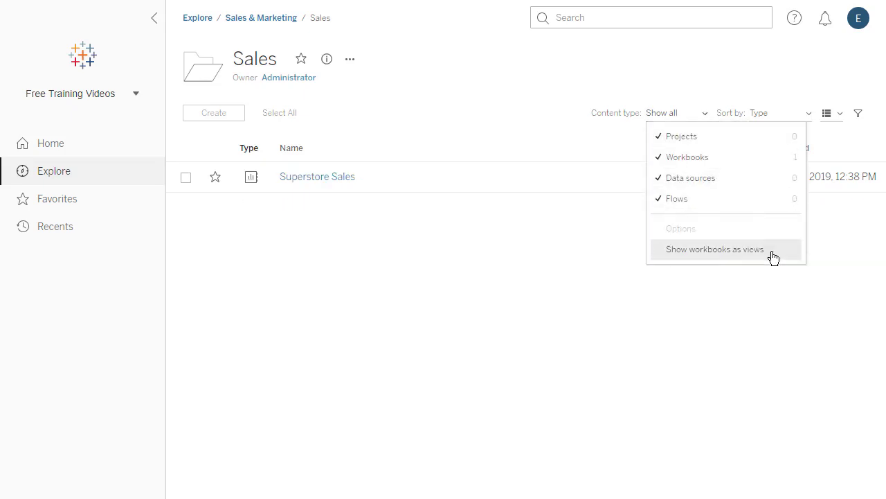
click(707, 119)
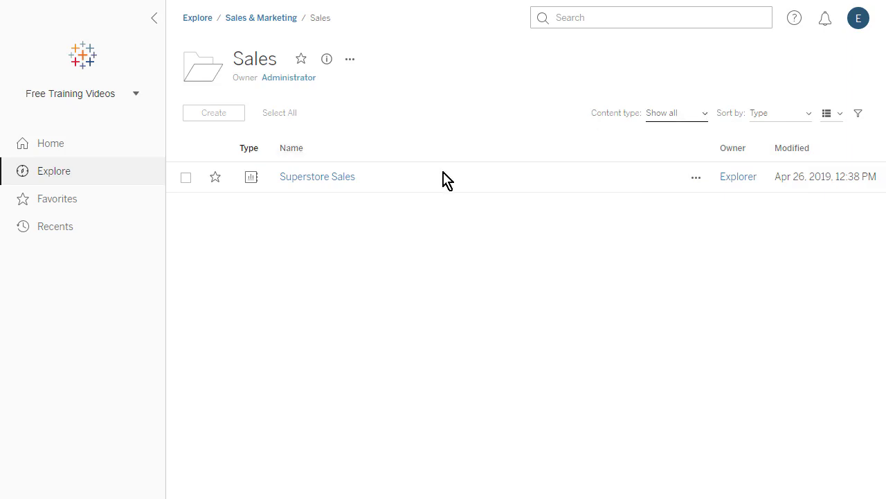
Open Superstore Sales, check its Data Sources and Subscriptions tabs, and return to its views
click(344, 178)
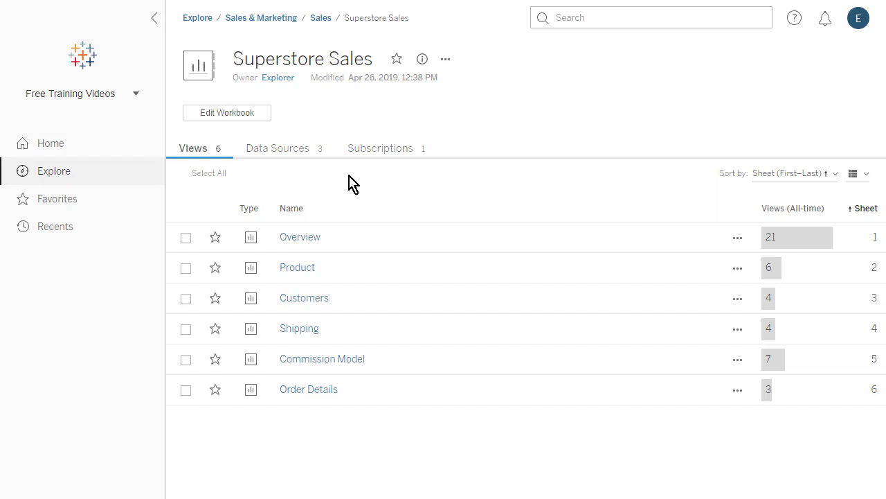
click(302, 155)
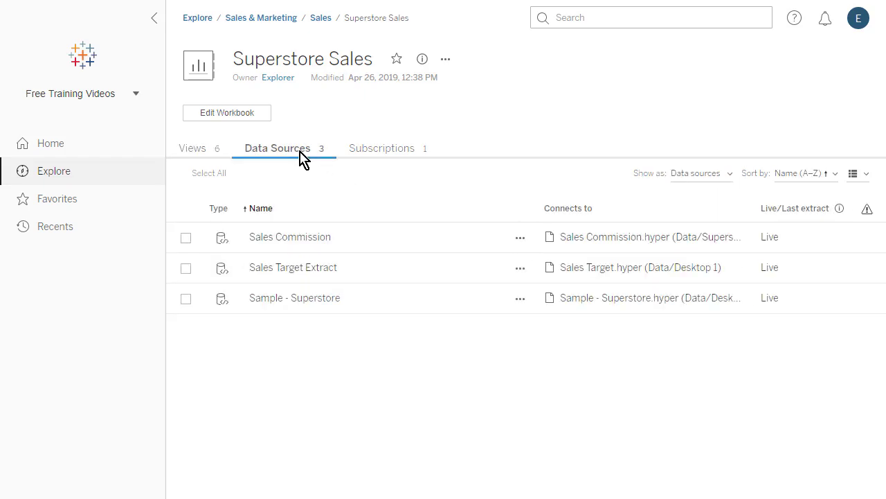
click(405, 156)
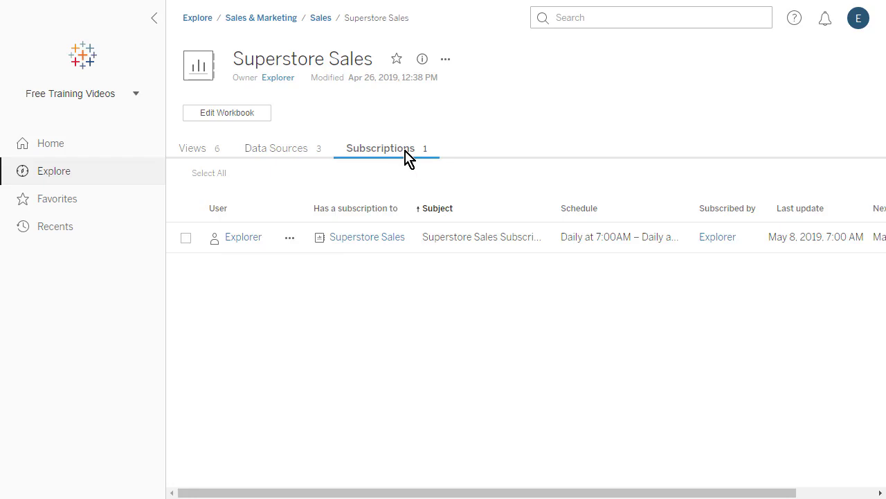
click(206, 154)
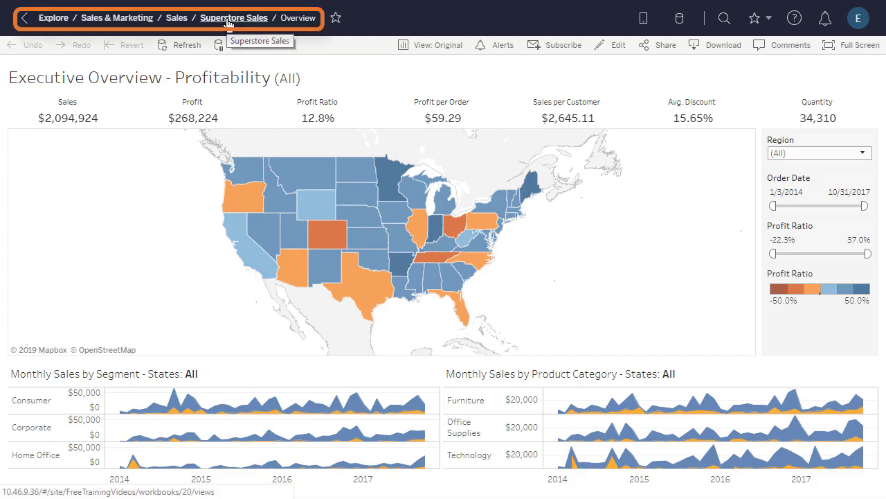
click(228, 20)
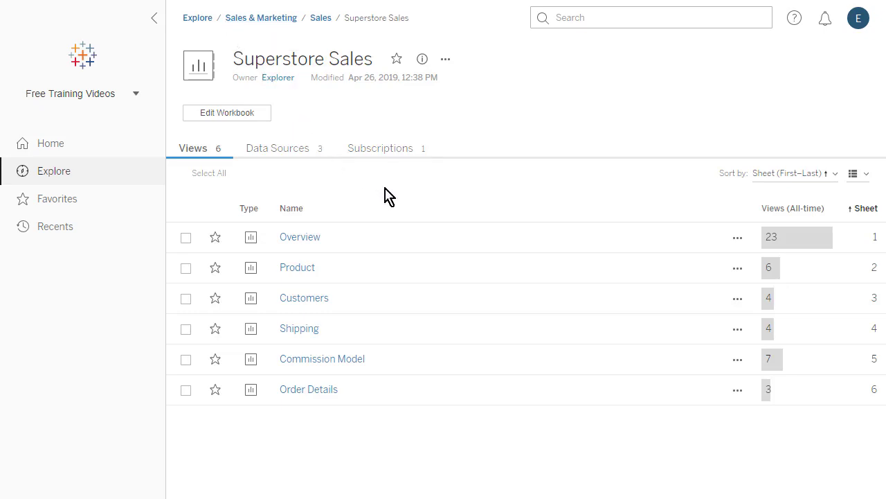
Open the Default project's Superstore Sales data source and view its Connections and Connected Workbooks
click(80, 179)
click(263, 167)
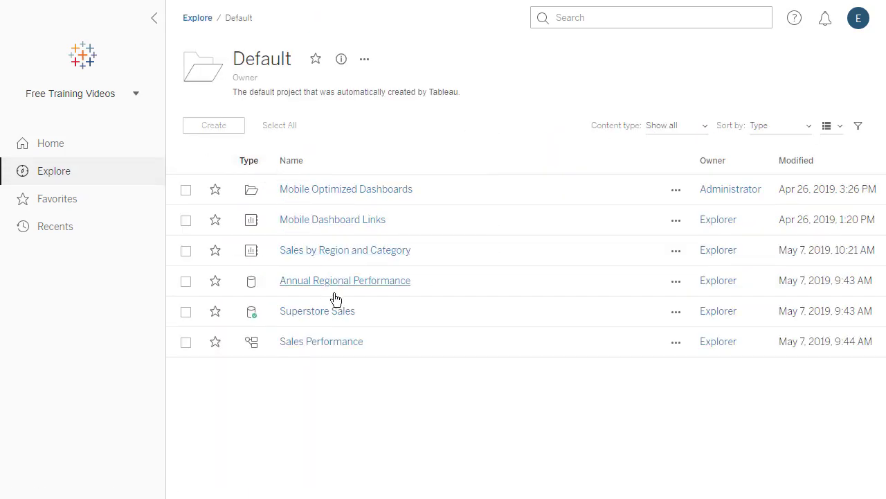
click(354, 313)
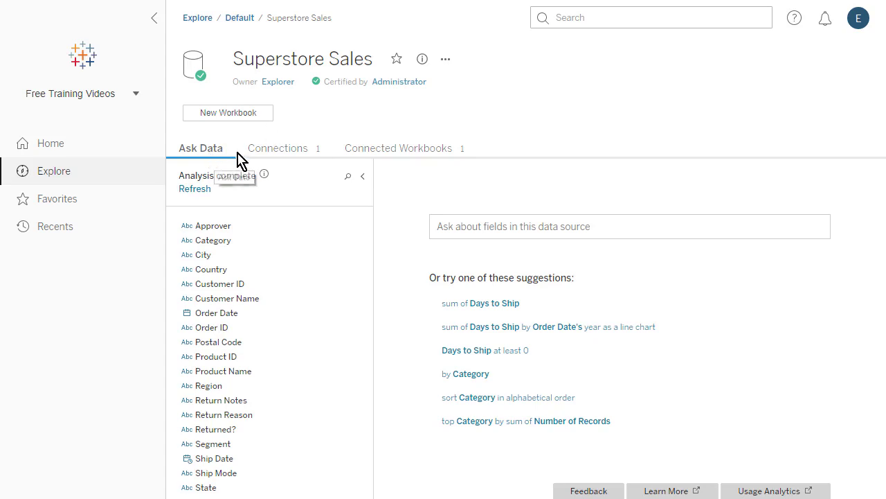
click(293, 158)
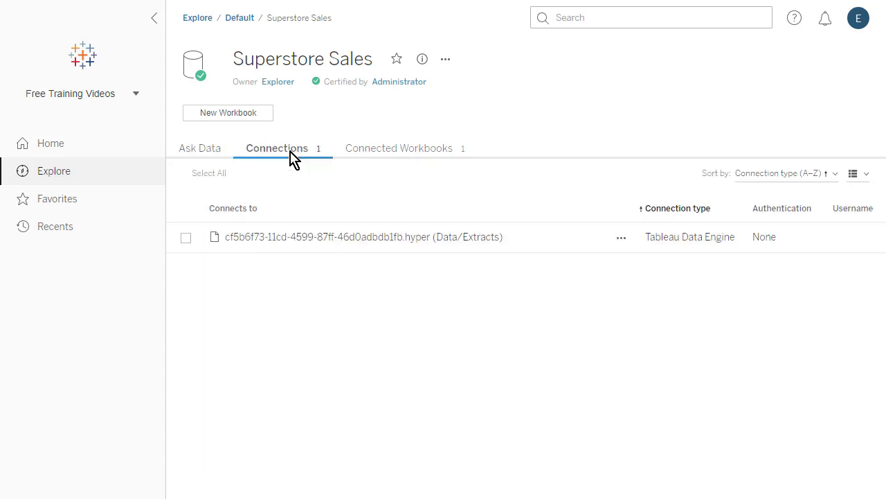
click(393, 159)
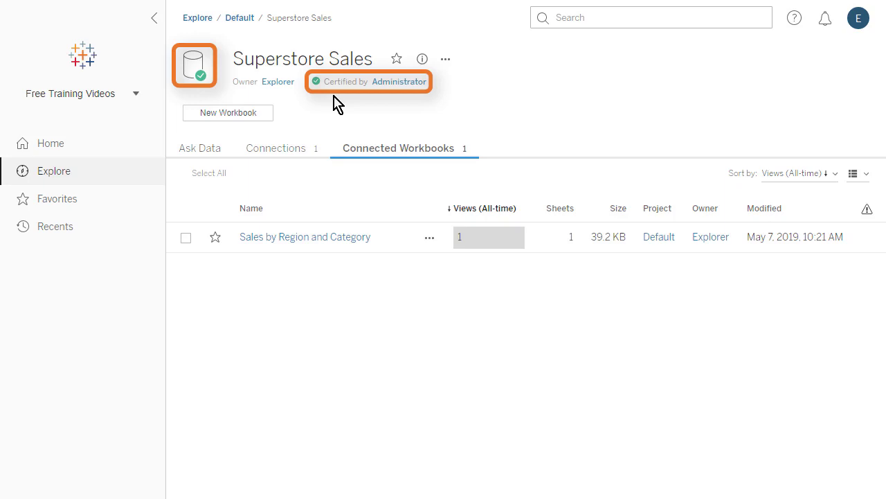
Ask Data 'How much profit did we make last year?' using last year's order date, then return to Explore
click(219, 156)
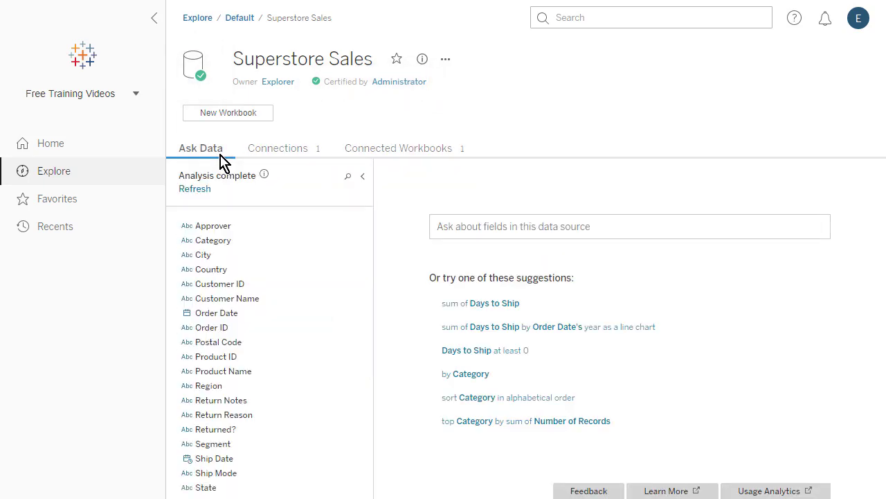
click(435, 226)
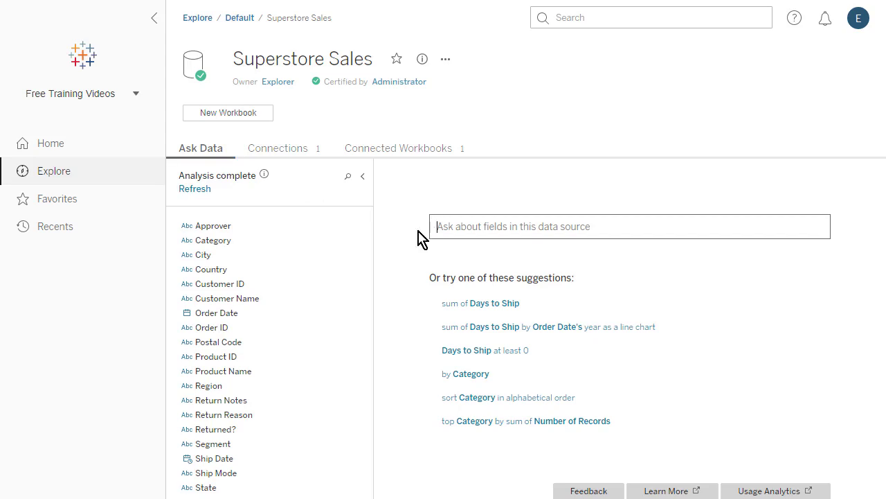
text(How much profit did we make last year?)
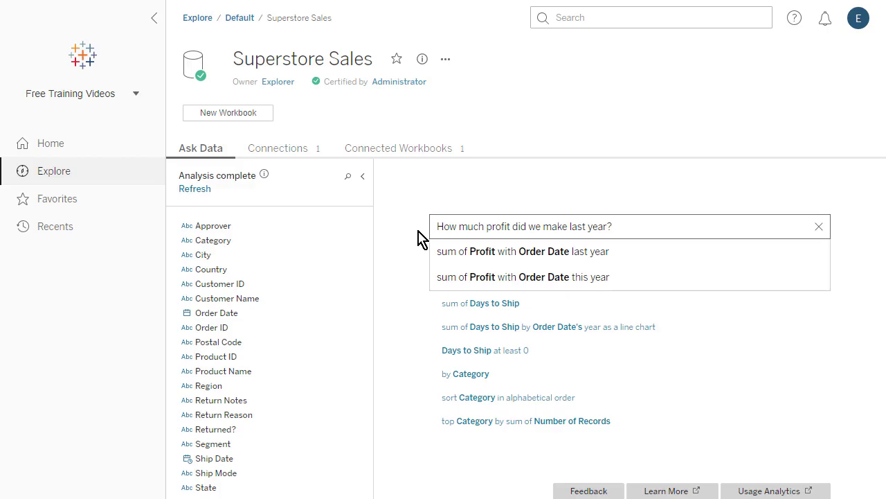
click(473, 255)
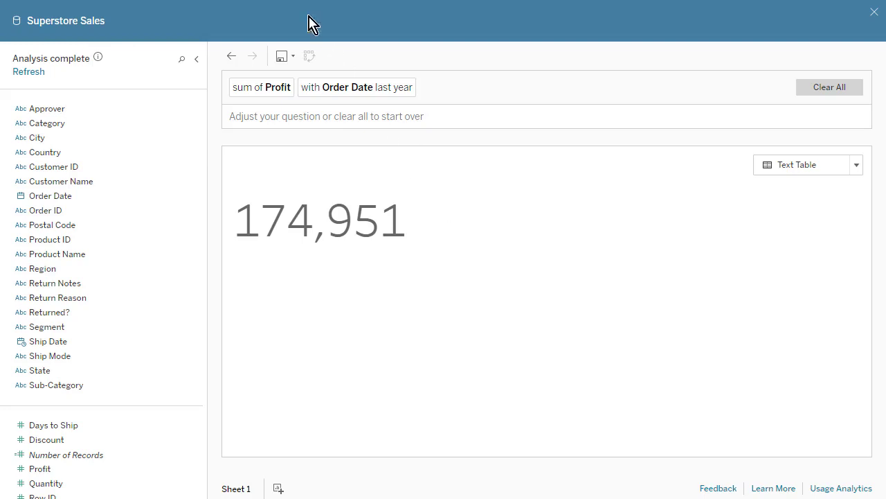
click(444, 46)
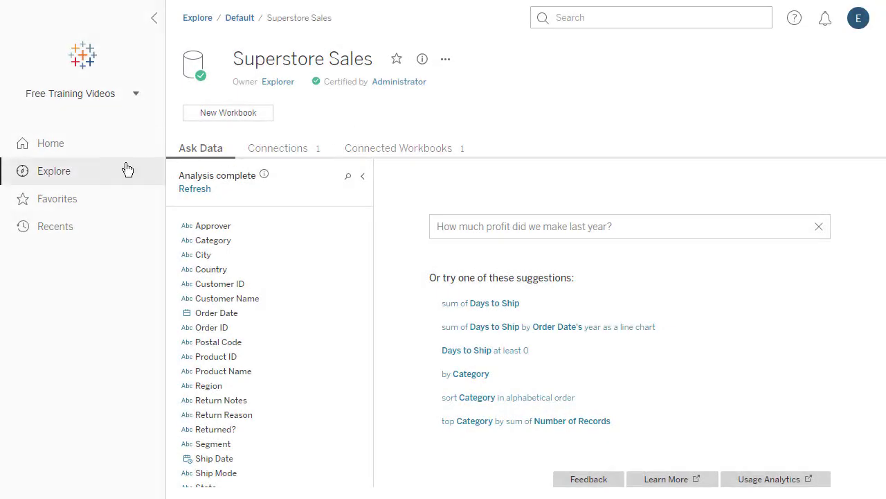
click(111, 173)
List All Flows, open Sales Performance, and review its Connections, Scheduled Tasks and Overview
click(339, 66)
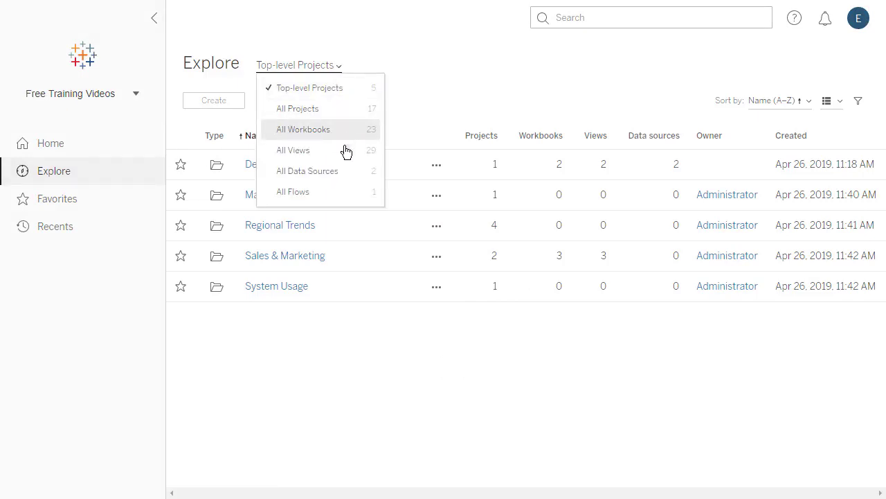
click(362, 193)
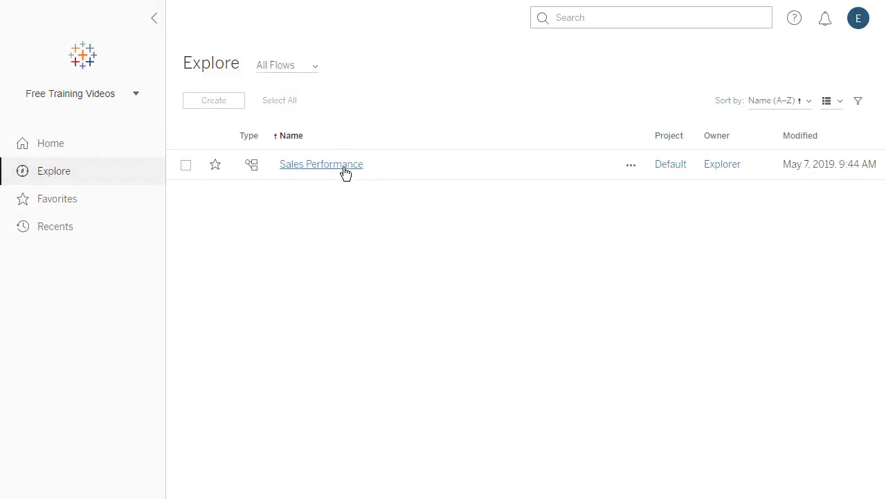
click(341, 166)
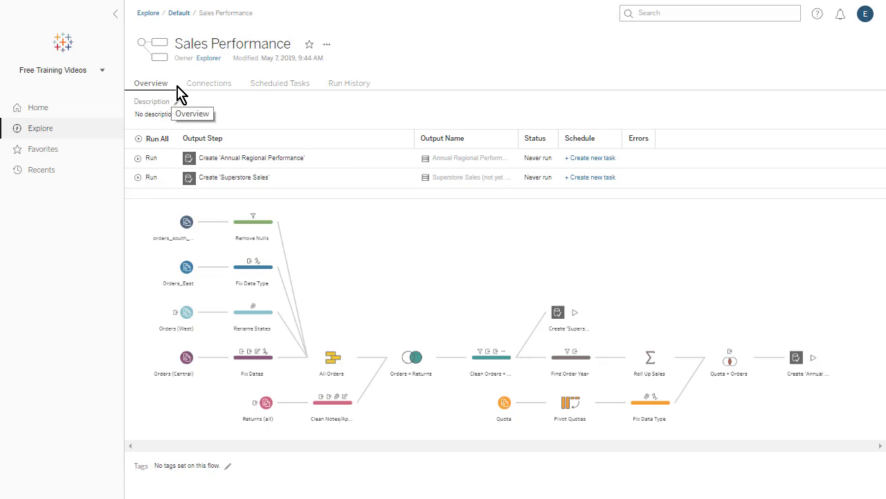
click(209, 84)
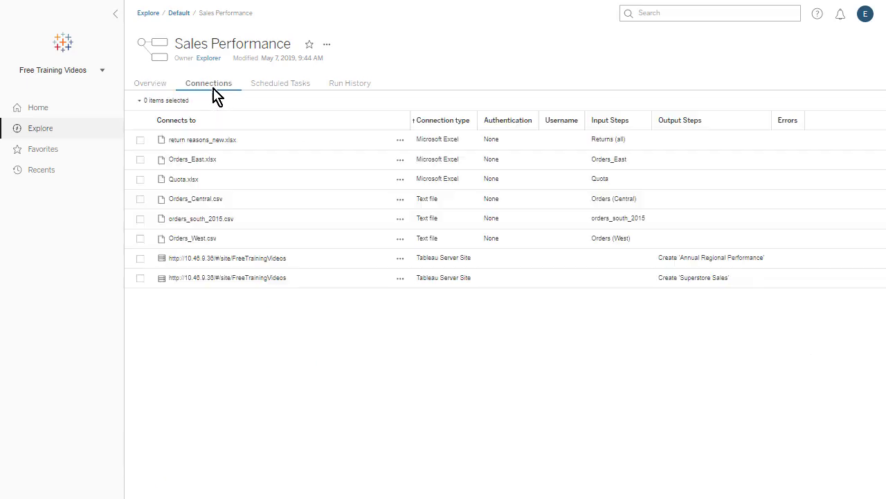
click(295, 97)
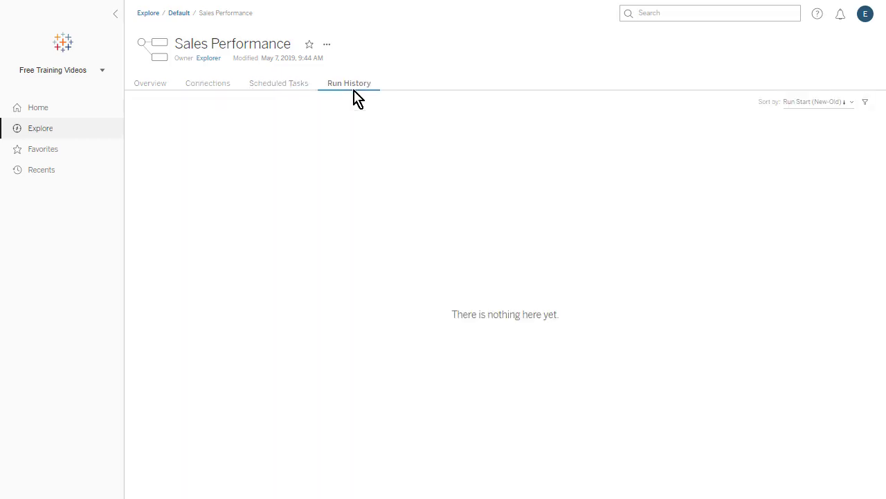
click(162, 90)
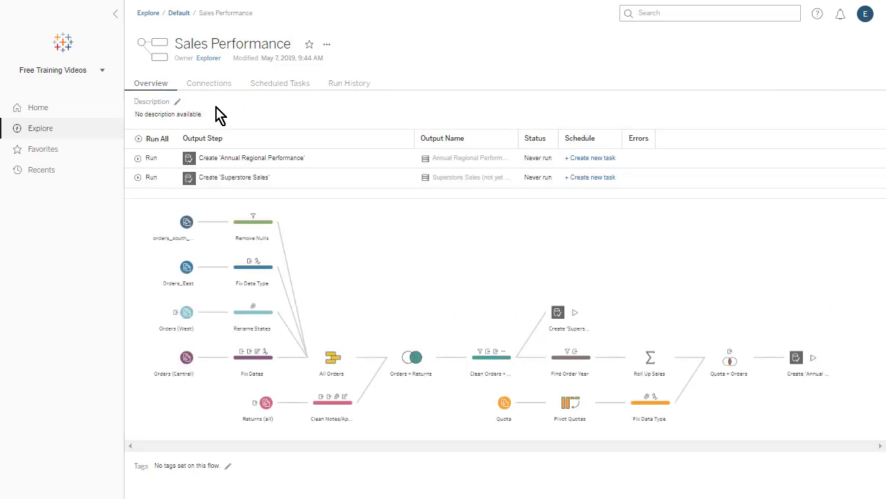
List all workbooks filtered by 'Sales', clear the filter, and return to top-level projects
click(69, 132)
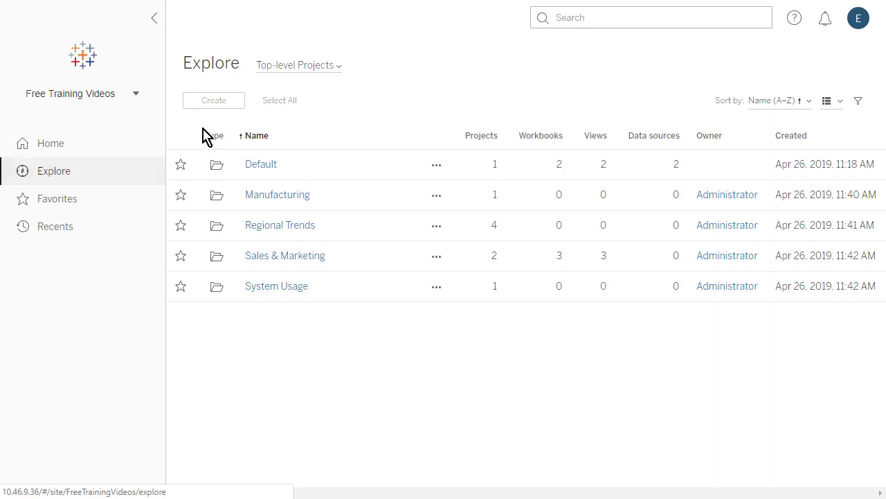
click(337, 67)
click(347, 130)
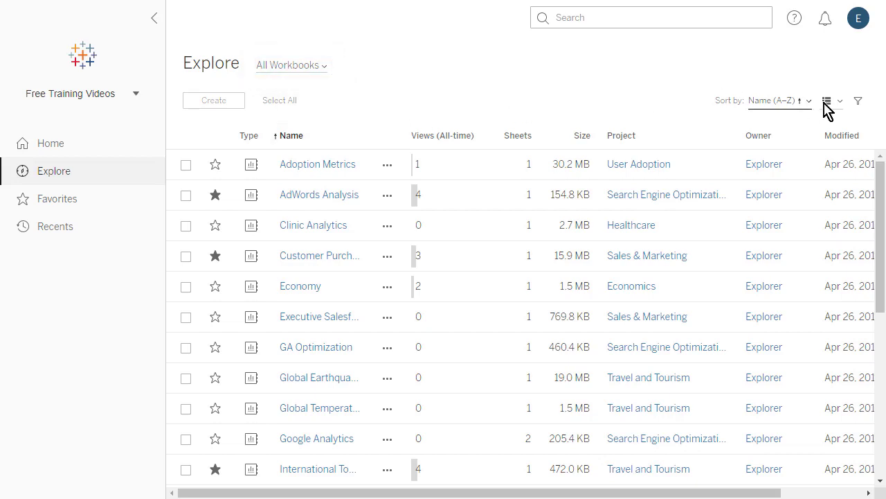
click(859, 102)
click(833, 138)
text(Sales)
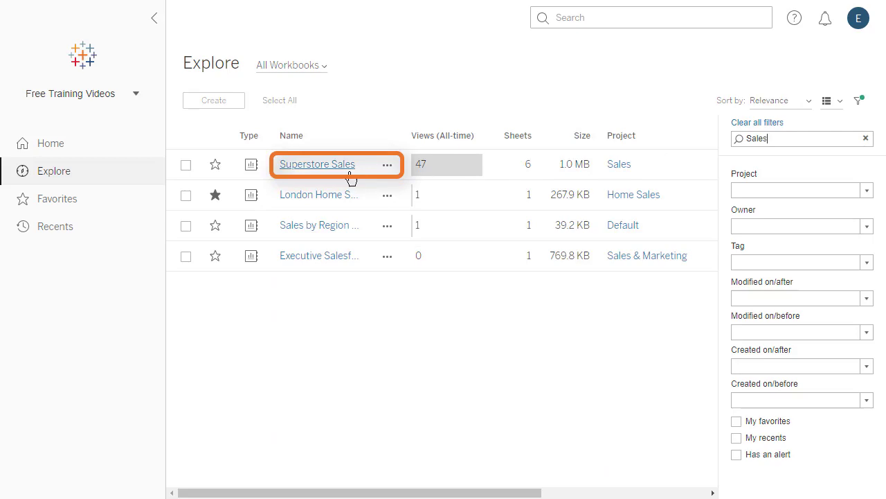
click(740, 123)
click(858, 103)
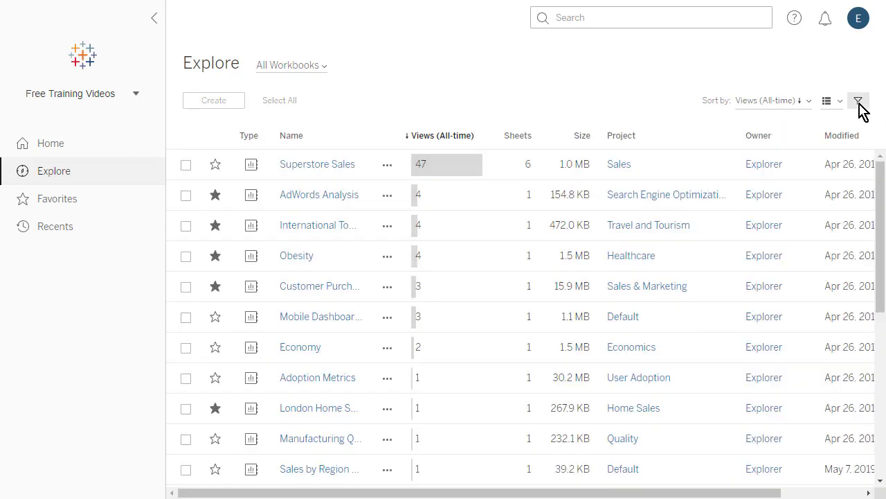
click(324, 67)
click(353, 88)
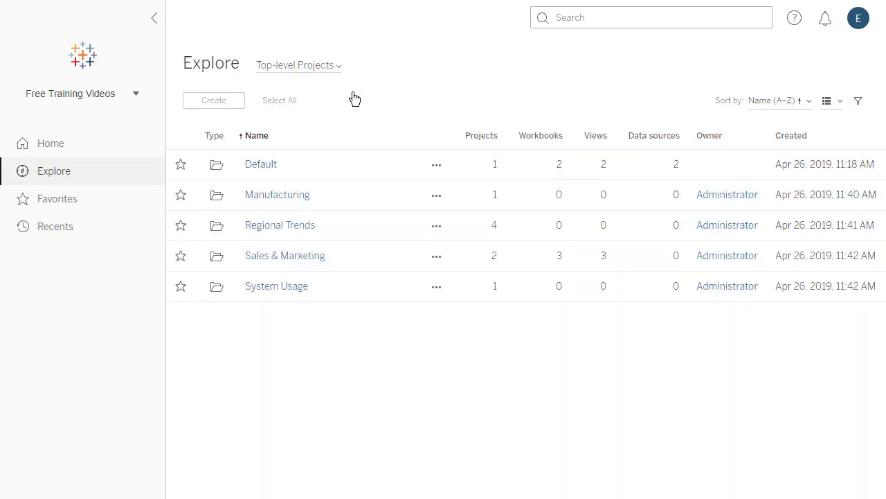
Search the site for 'Sales', star the Superstore Sales workbook, and show Favorites
click(543, 19)
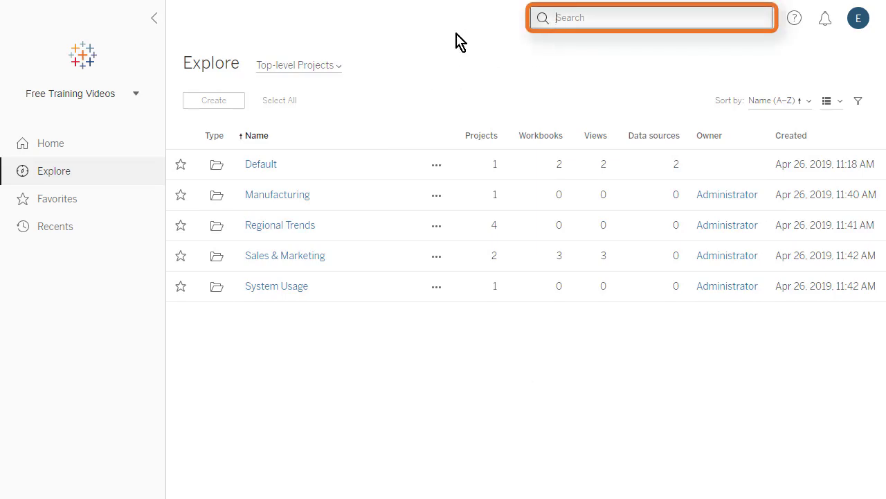
text(Sales)
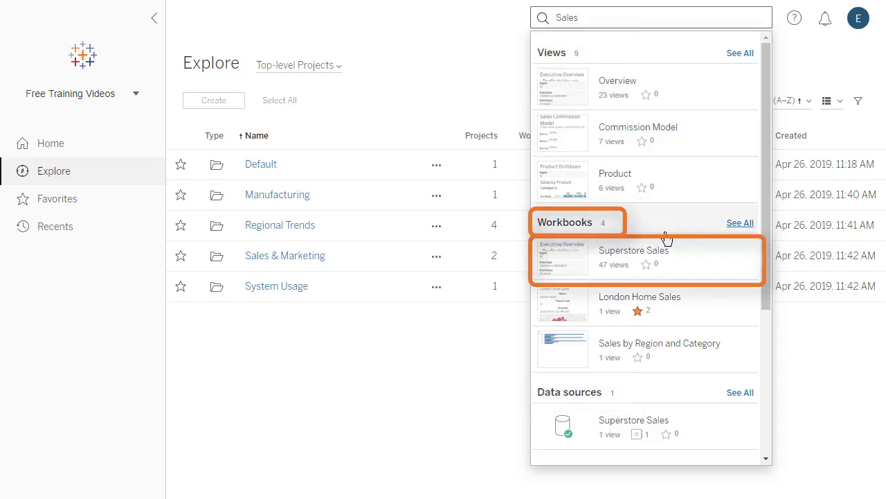
click(691, 258)
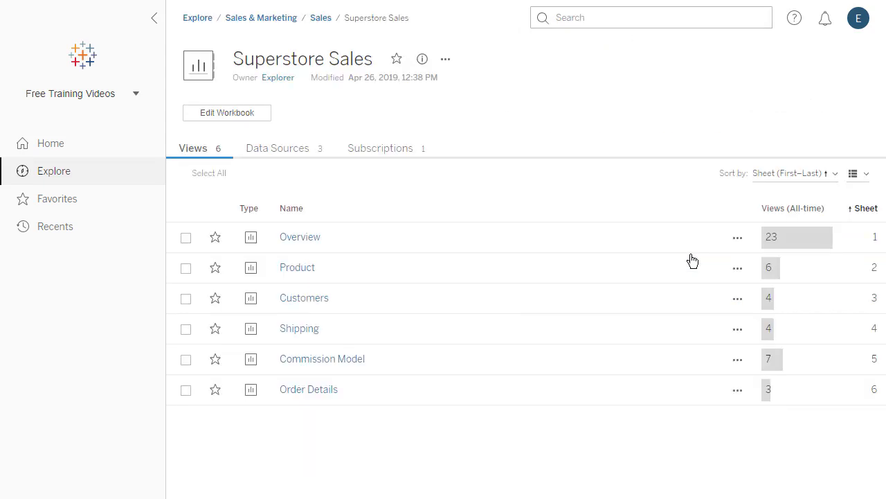
click(396, 59)
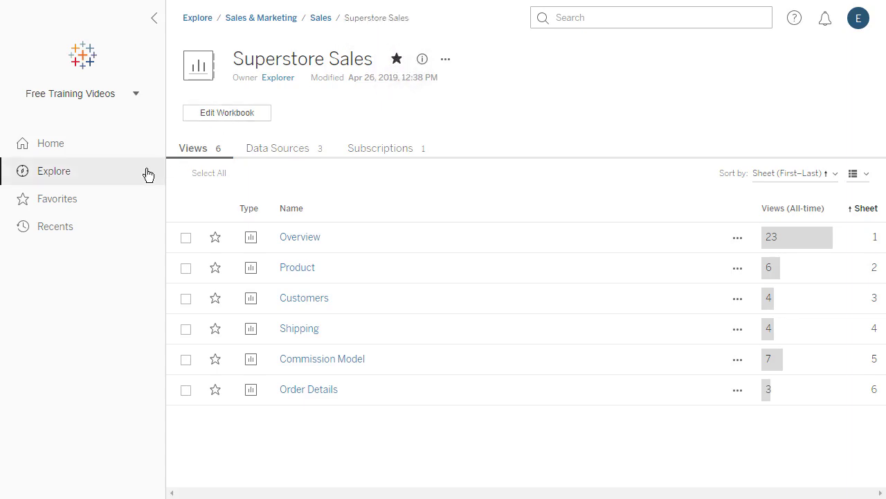
click(113, 205)
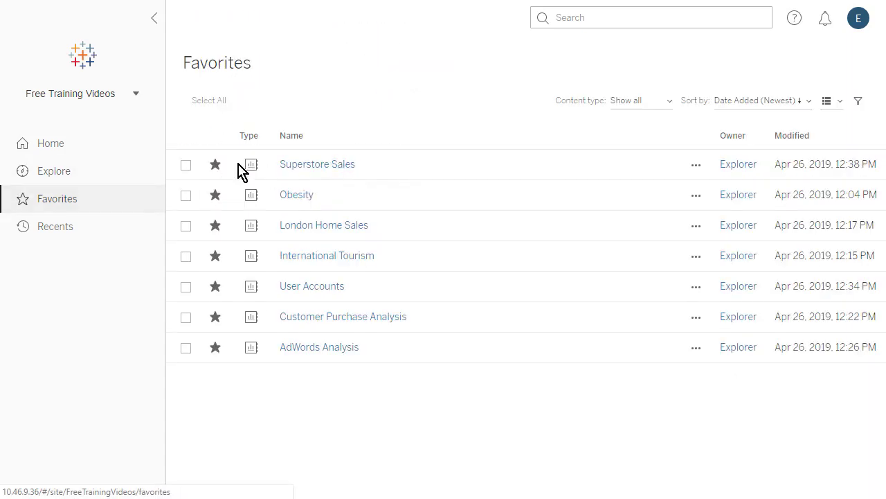
Create a new workbook connected to the Superstore Sales data source
click(89, 182)
click(231, 104)
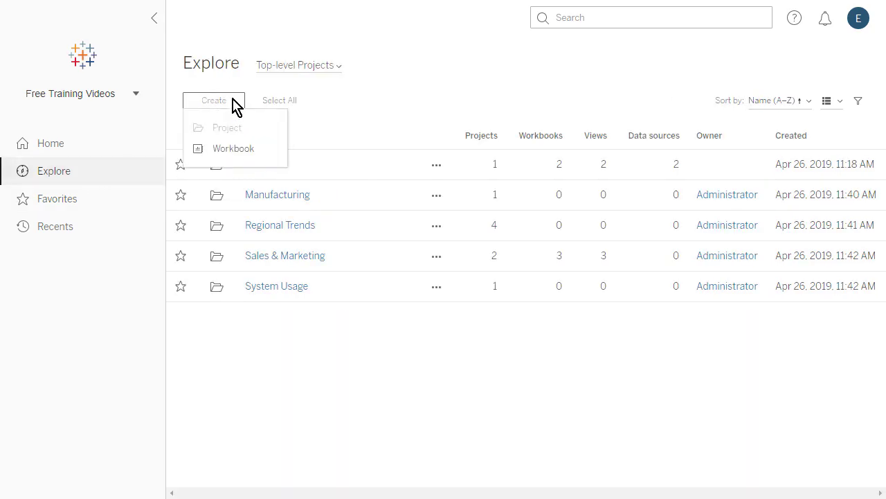
click(267, 152)
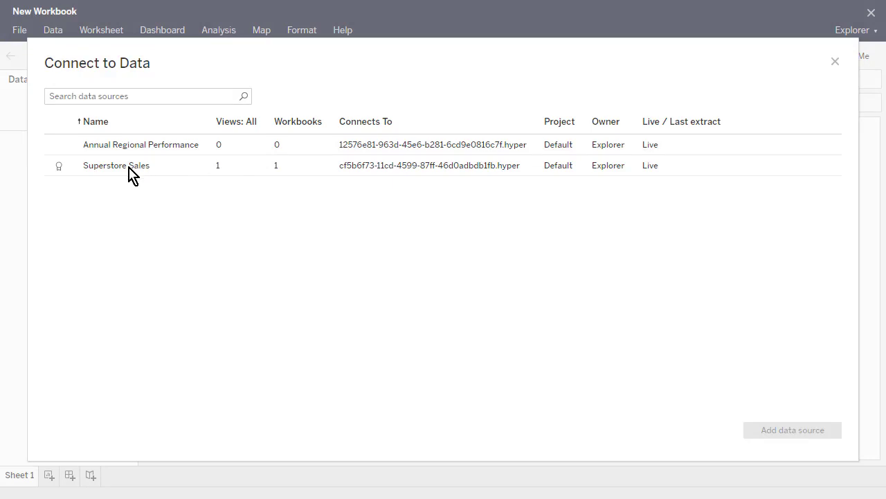
click(131, 174)
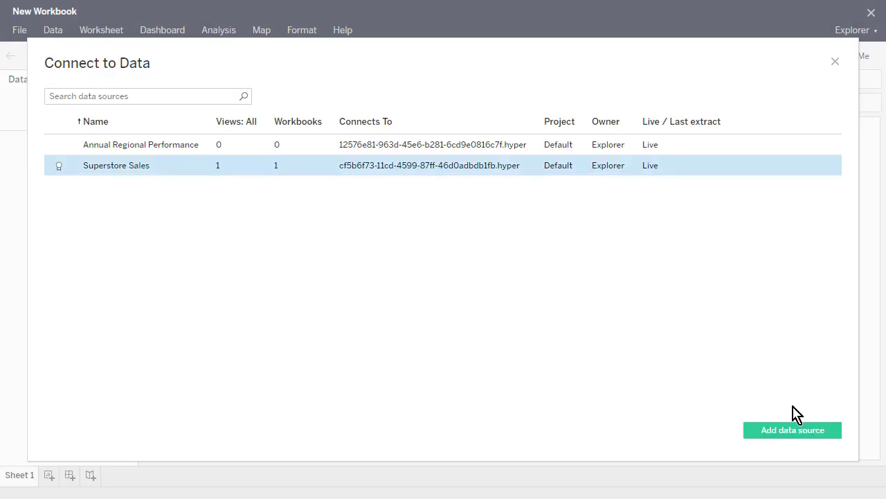
click(835, 436)
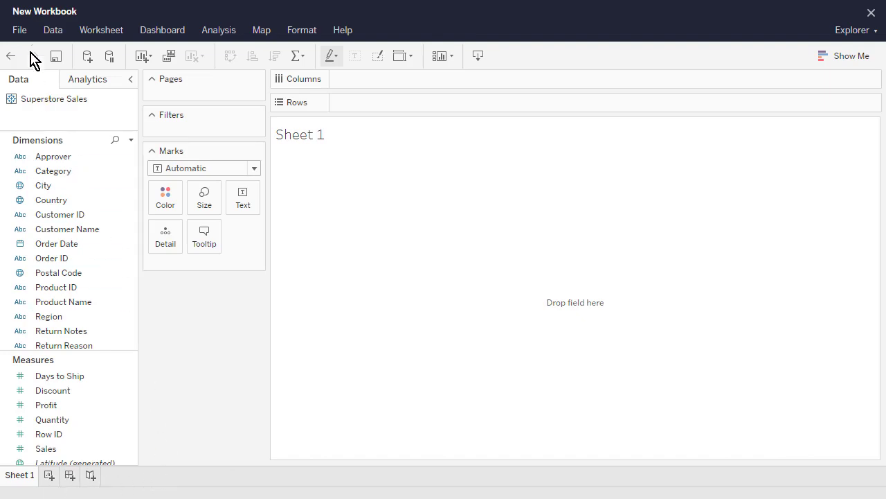
Cancel the Save As dialog and close the new workbook without saving
click(21, 31)
click(63, 68)
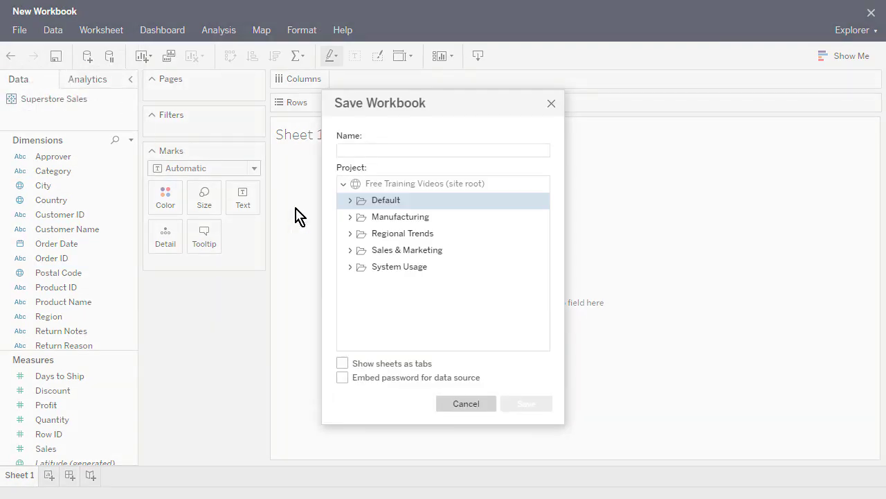
click(489, 406)
click(19, 30)
click(76, 111)
Discard the unsaved workbook, go Home, and open My Account Settings
click(421, 285)
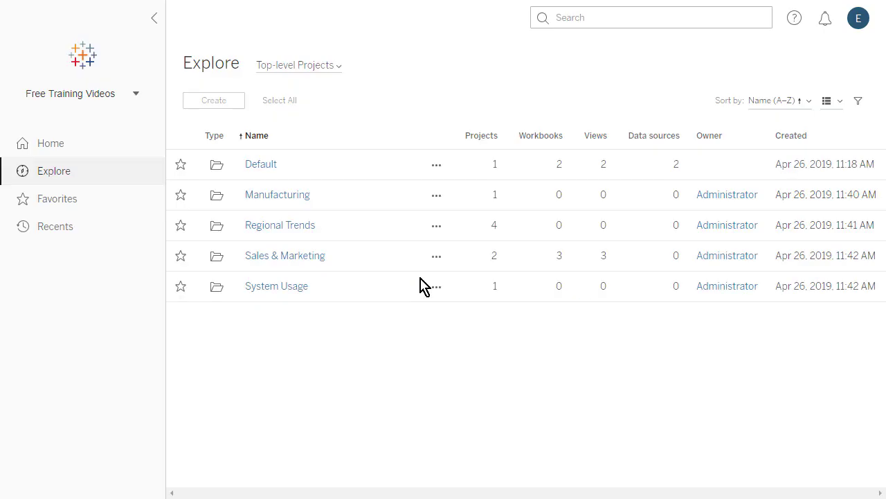
click(88, 146)
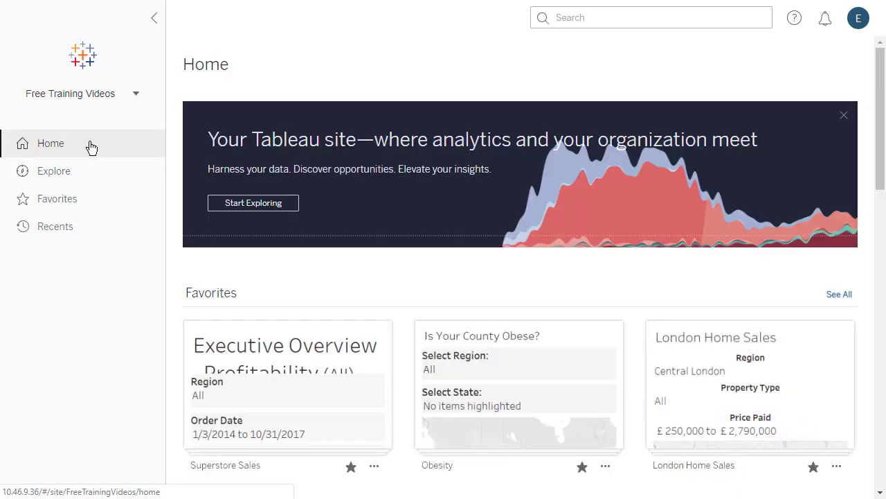
click(856, 22)
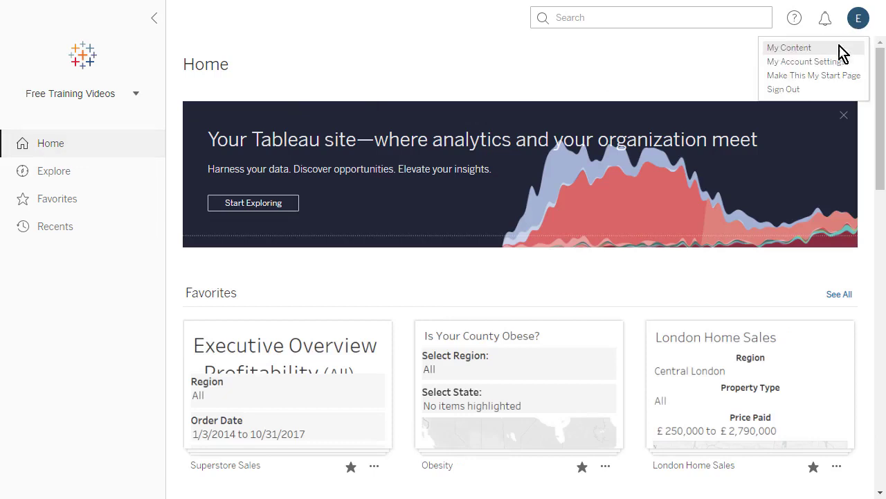
click(806, 61)
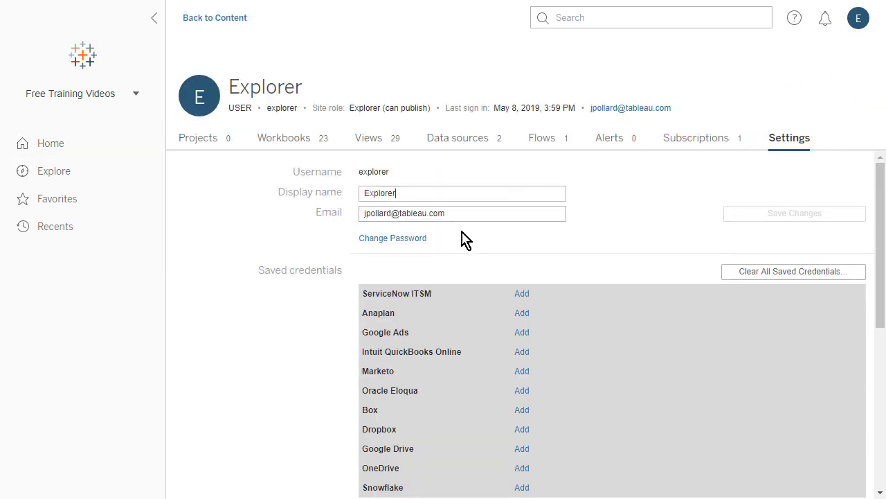
Review the account's Workbooks, Views, Data Sources, Flows, Alerts and Subscriptions, then return Home
click(293, 139)
click(405, 144)
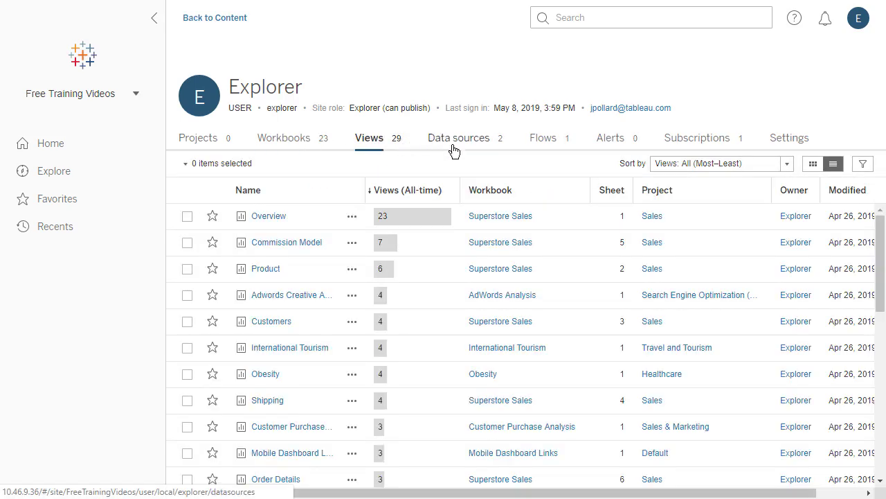
click(504, 144)
click(569, 146)
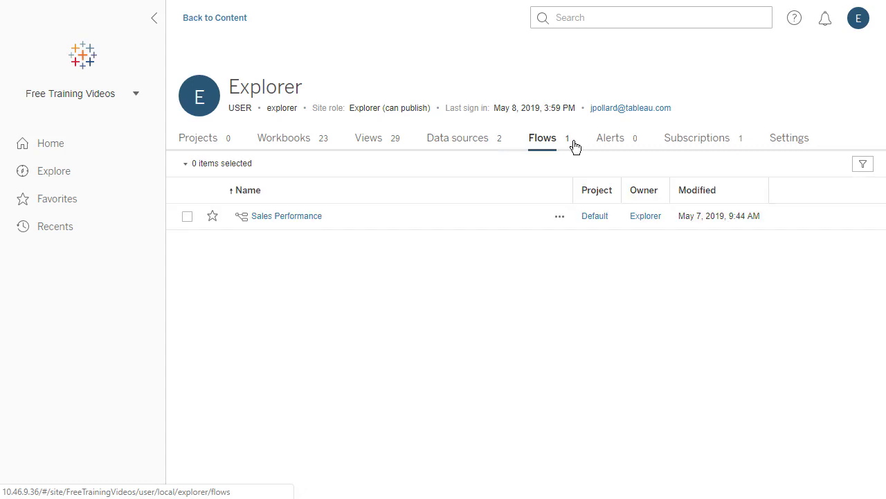
click(643, 149)
click(736, 149)
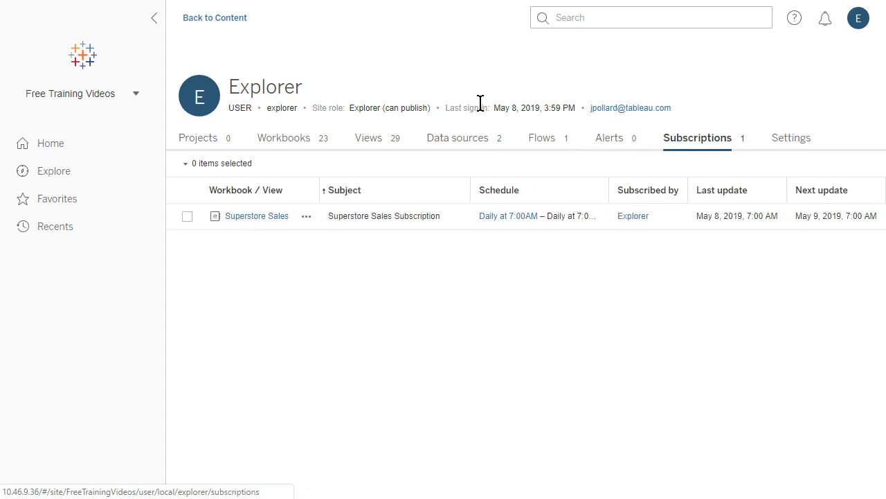
click(225, 22)
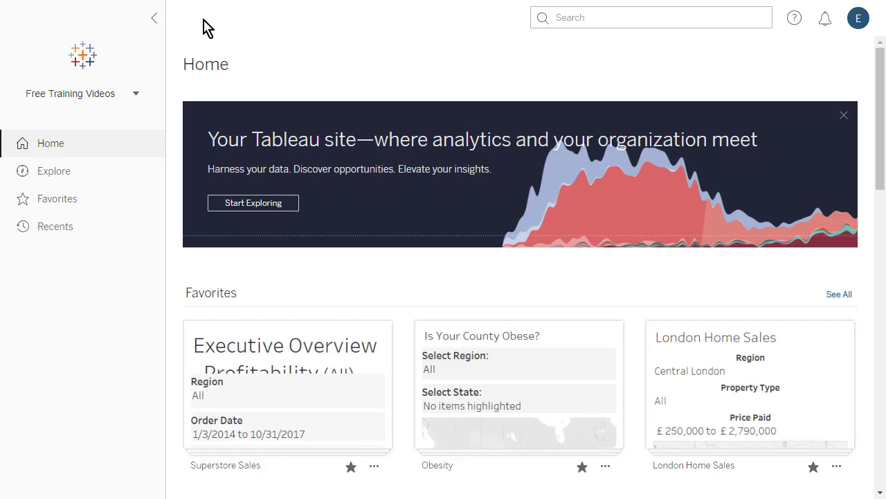
click(794, 19)
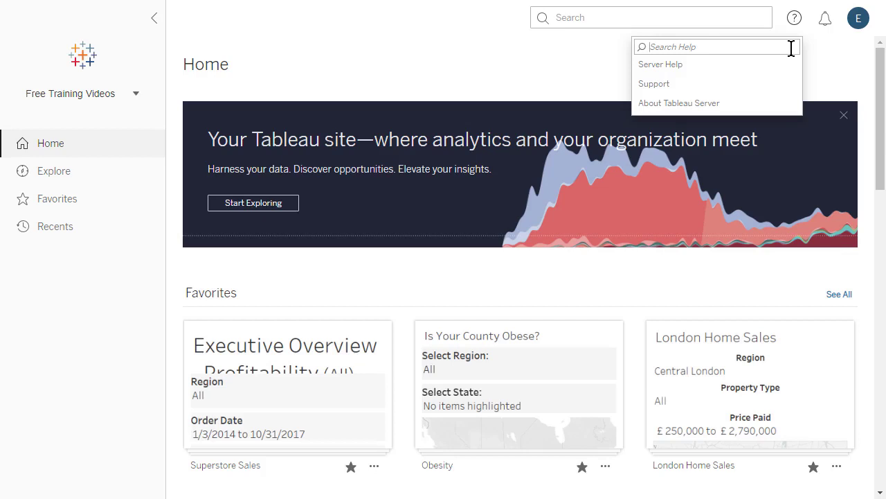
click(810, 59)
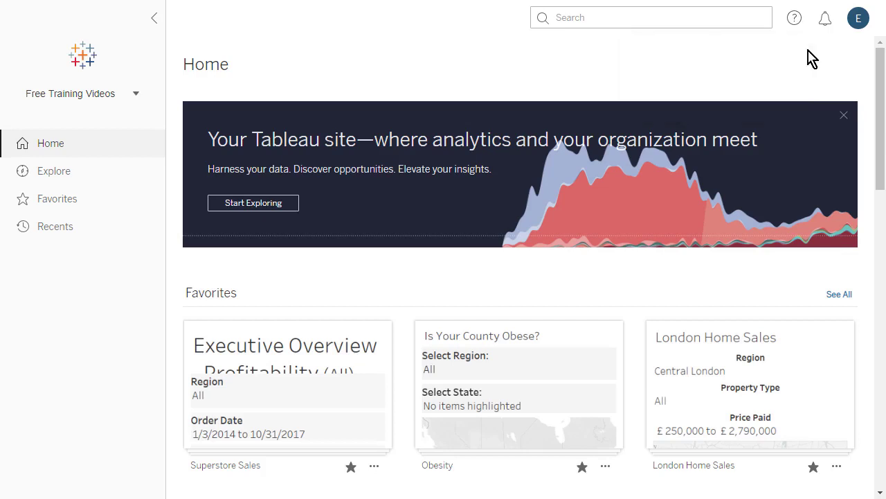